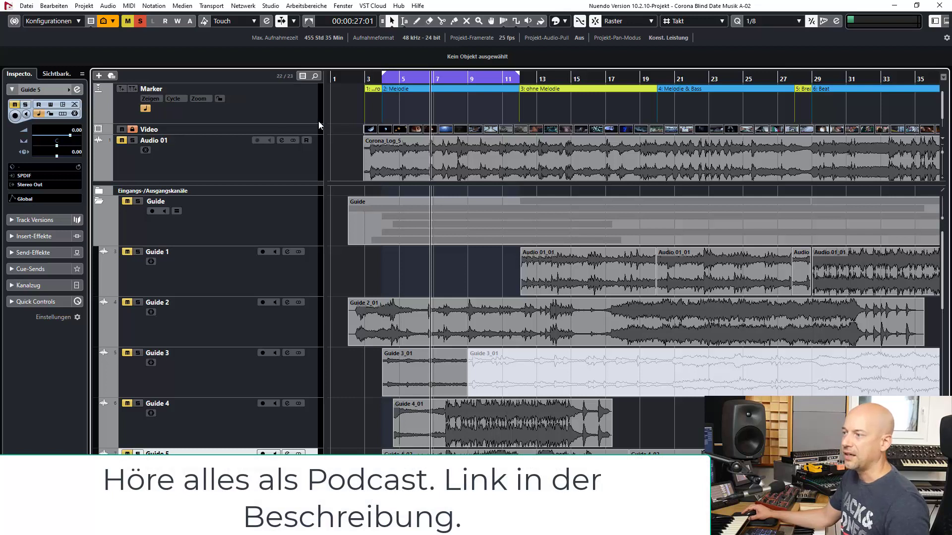
# Look over the guide tracks, the Una Corda part and the marker sections across the arrangement
pyautogui.scroll(-3, 382, 308)
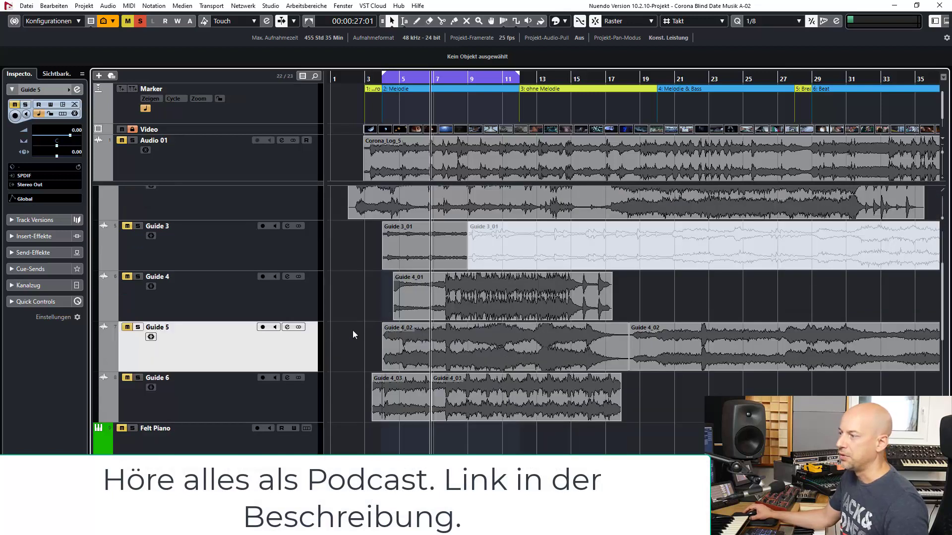
pyautogui.scroll(3, 639, 327)
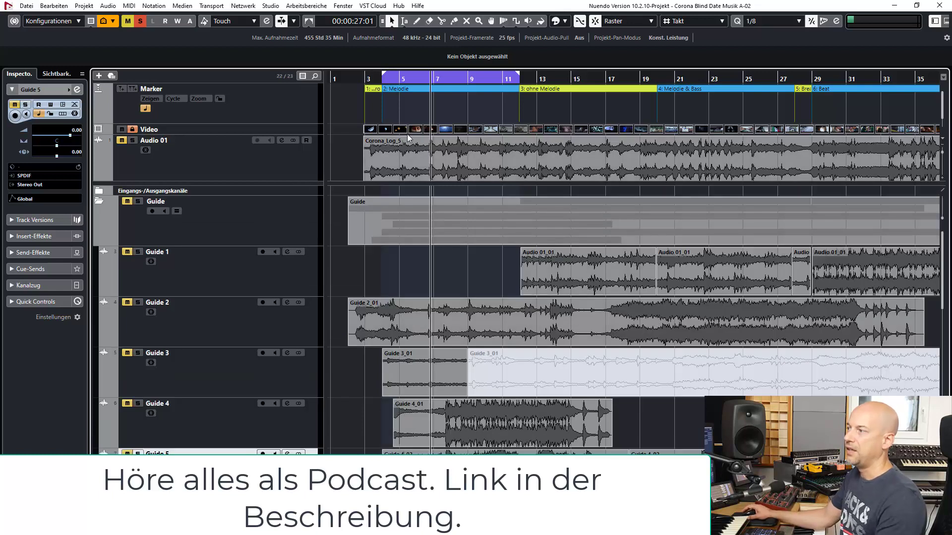
pyautogui.hscroll(4, 422, 145)
pyautogui.hscroll(-4, 462, 133)
pyautogui.hscroll(4, 466, 152)
pyautogui.hscroll(-4, 465, 152)
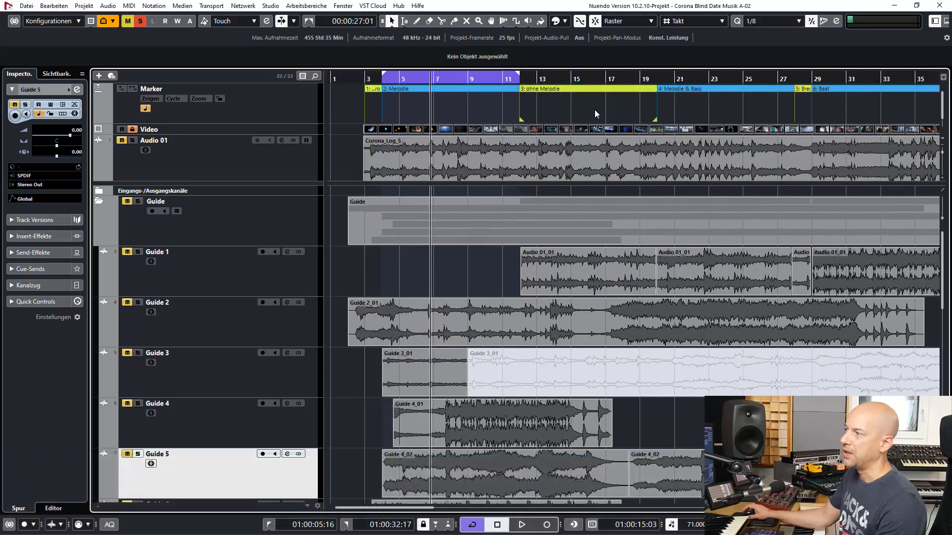
pyautogui.hscroll(4, 719, 119)
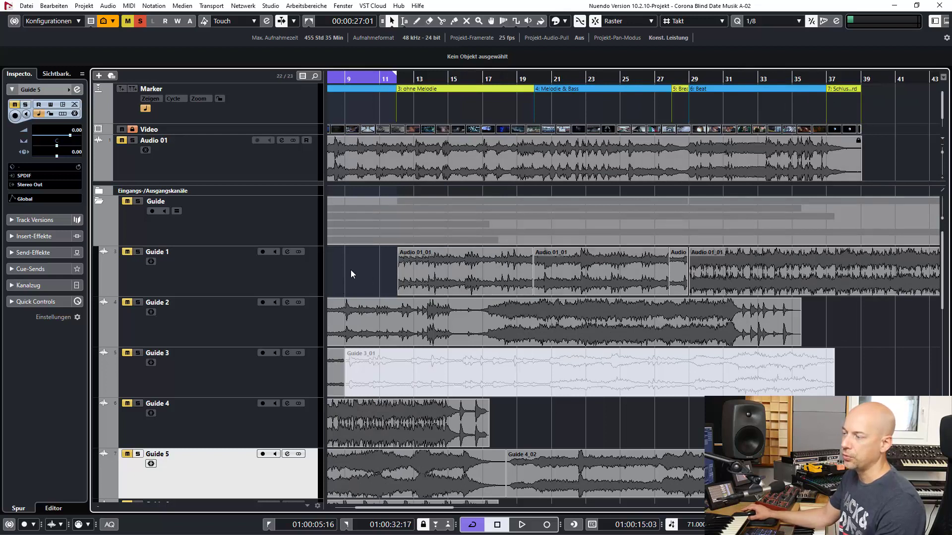
pyautogui.scroll(-3, 400, 286)
pyautogui.hscroll(-2, 421, 273)
pyautogui.hscroll(-2, 433, 263)
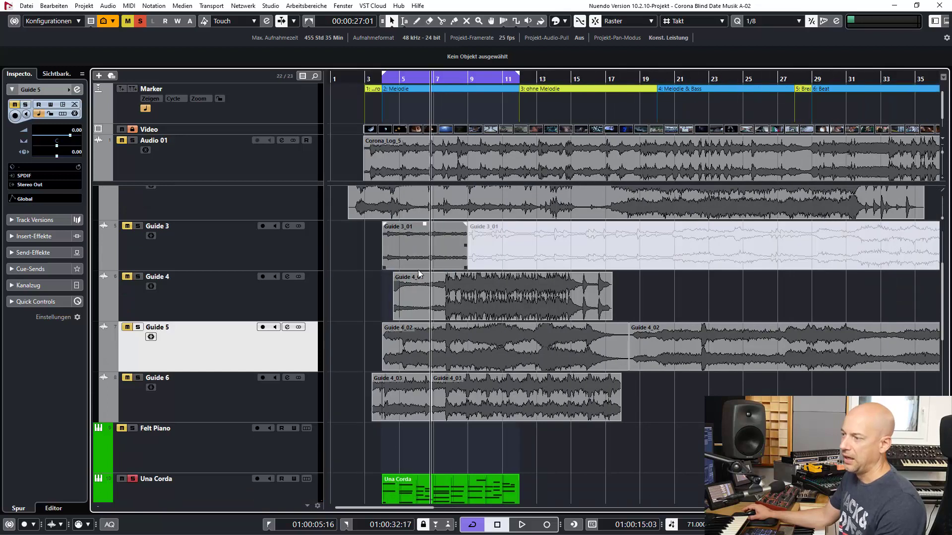
pyautogui.scroll(-4, 415, 303)
pyautogui.click(221, 321)
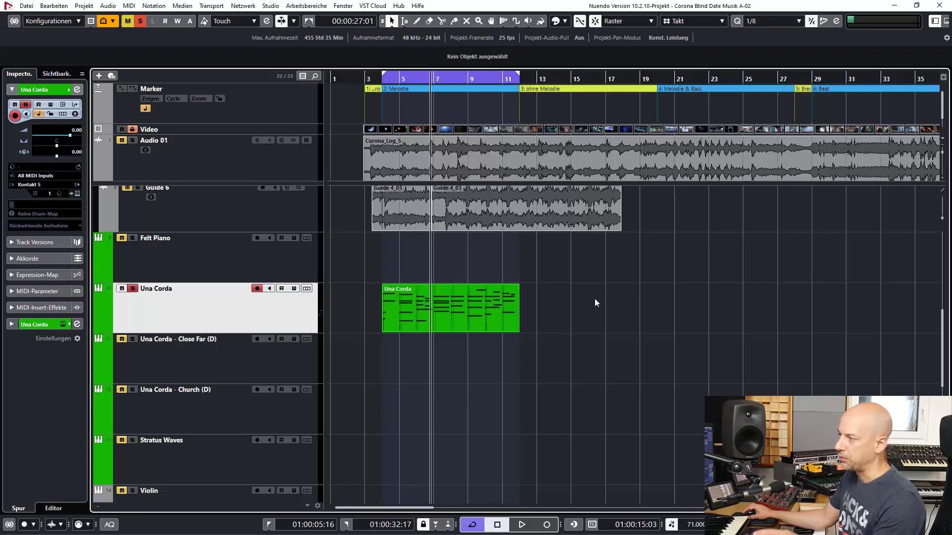
pyautogui.scroll(-2, 594, 299)
pyautogui.scroll(4, 594, 298)
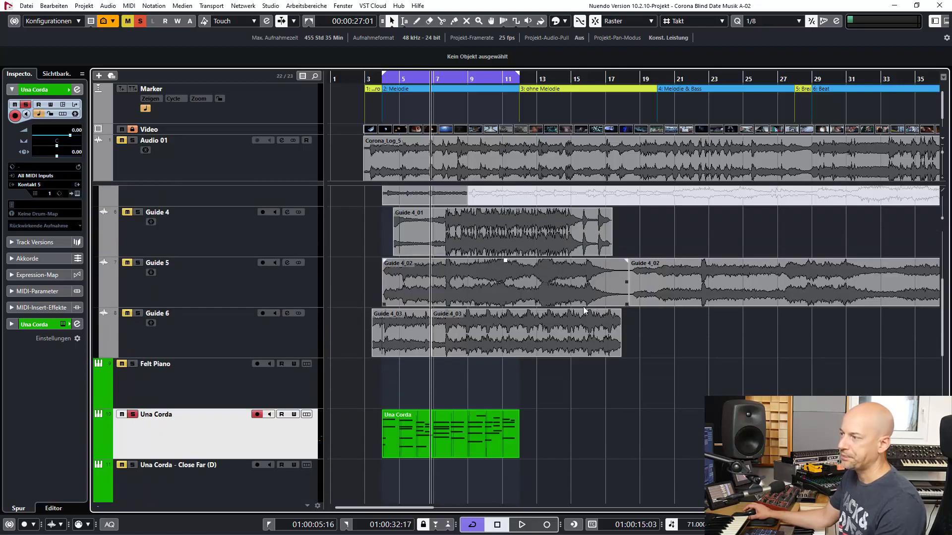
pyautogui.scroll(4, 529, 275)
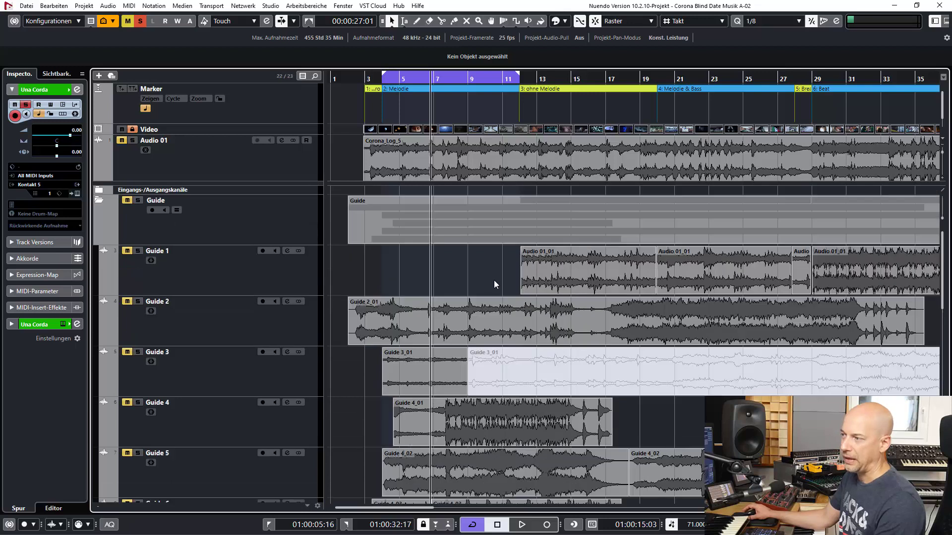
pyautogui.hscroll(1, 484, 272)
pyautogui.scroll(-4, 483, 272)
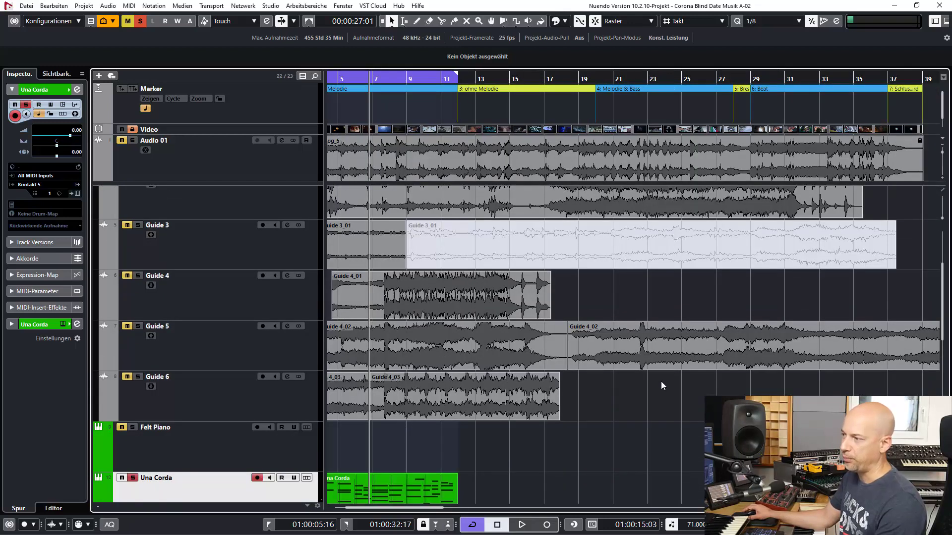
pyautogui.hscroll(-1, 661, 380)
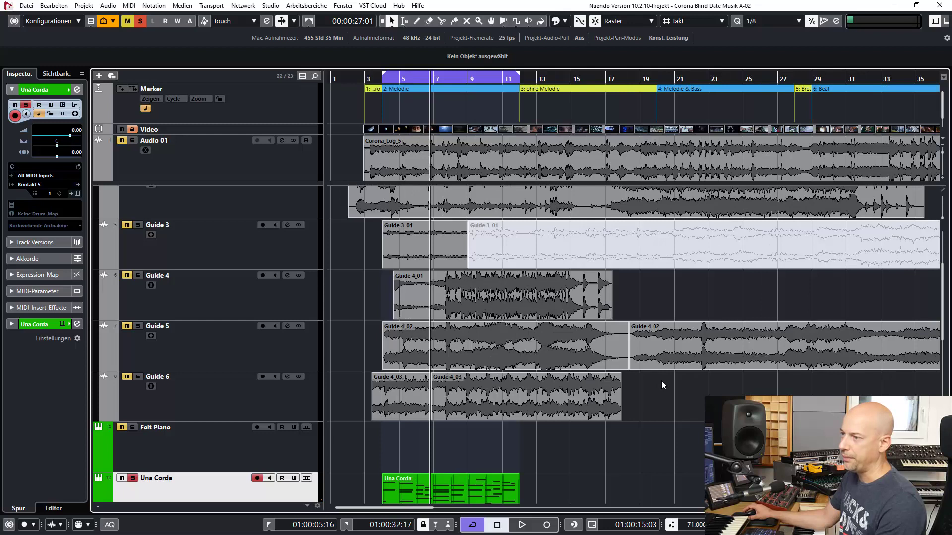
# Set the project tempo to 80 and select the Guide 5 track to inspect its events
pyautogui.doubleClick(693, 528)
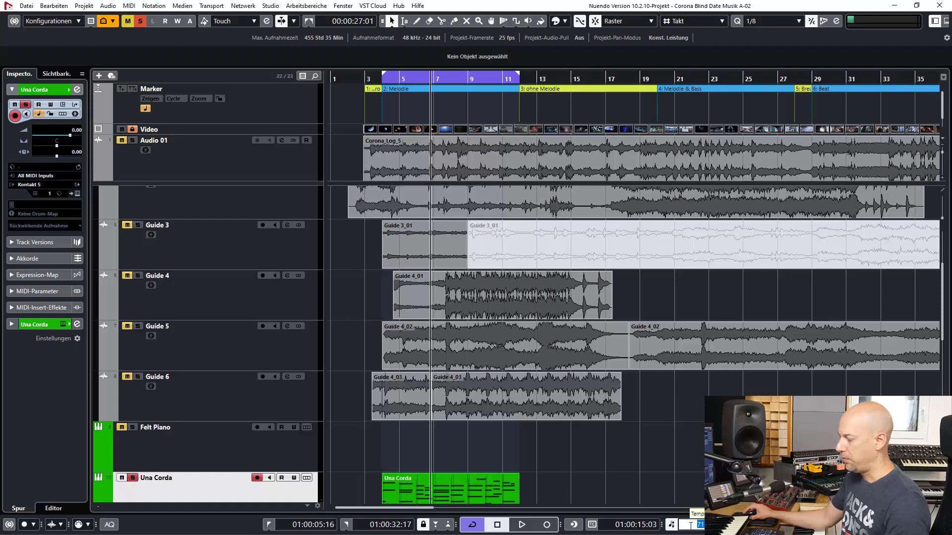
pyautogui.write('80')
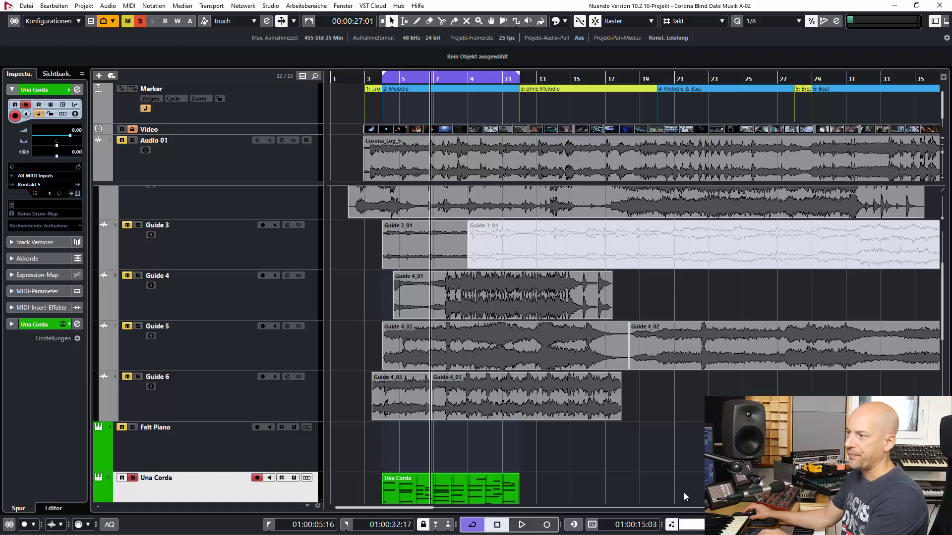
pyautogui.press('Return')
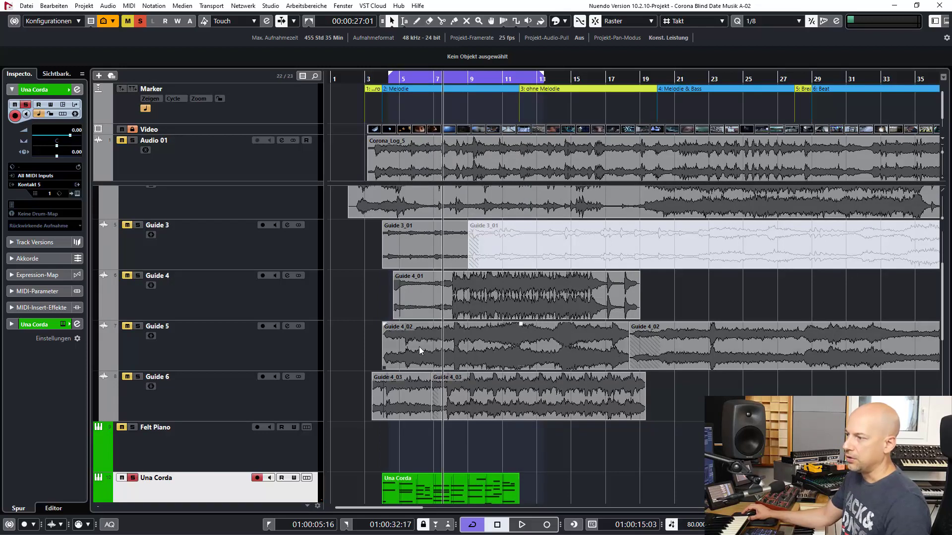
pyautogui.click(210, 328)
pyautogui.hscroll(2, 673, 435)
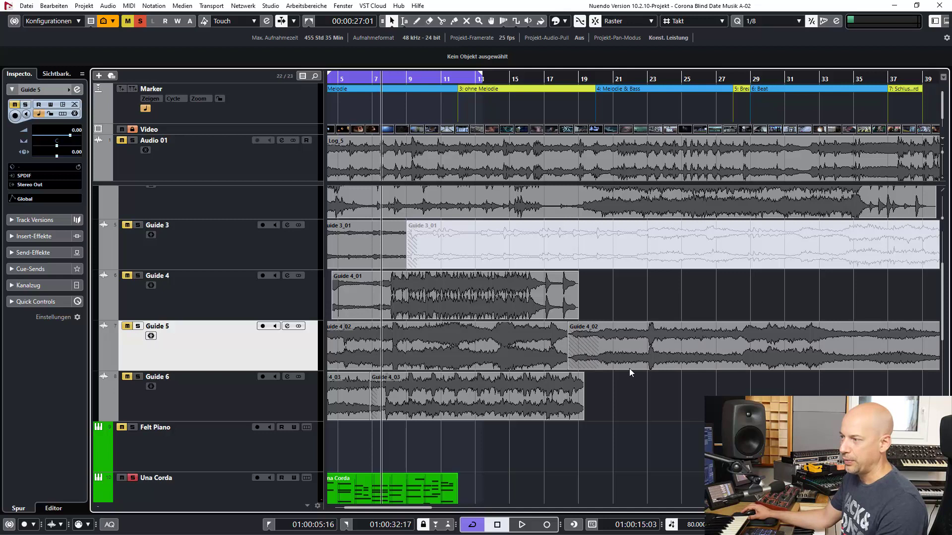
# Set the project tempo back to 71
pyautogui.click(693, 525)
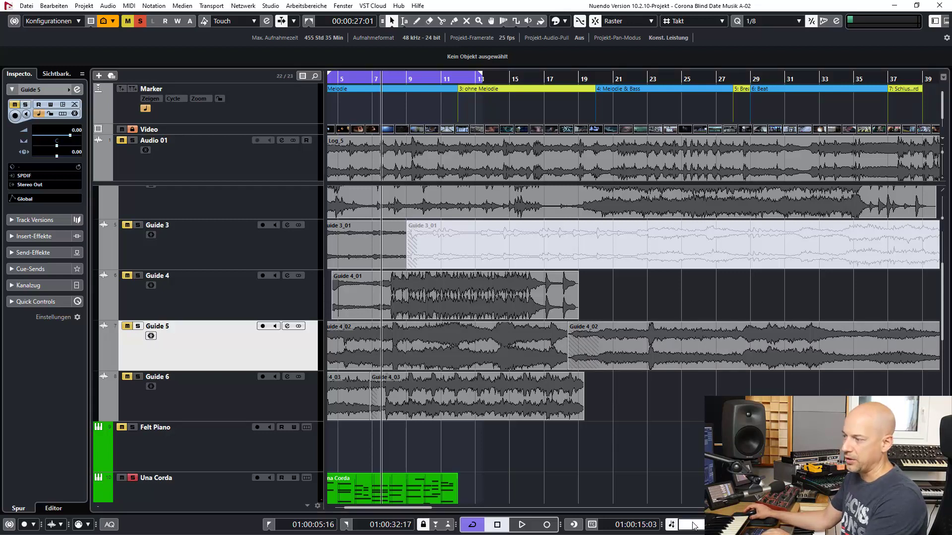
pyautogui.write('71')
pyautogui.press('Return')
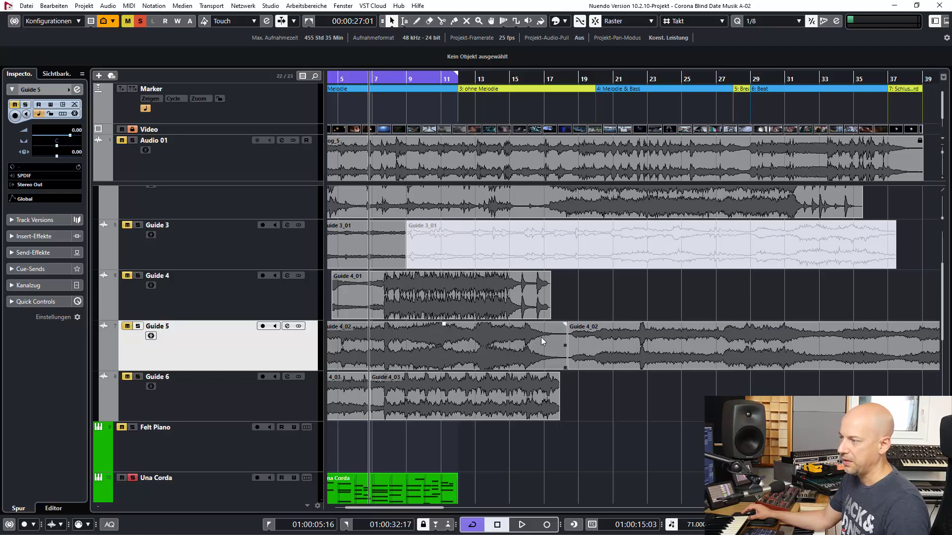
# Switch the project tempo to 80 and back to 71 to compare the event lengths against the bar grid
pyautogui.click(692, 526)
pyautogui.write('80')
pyautogui.press('Return')
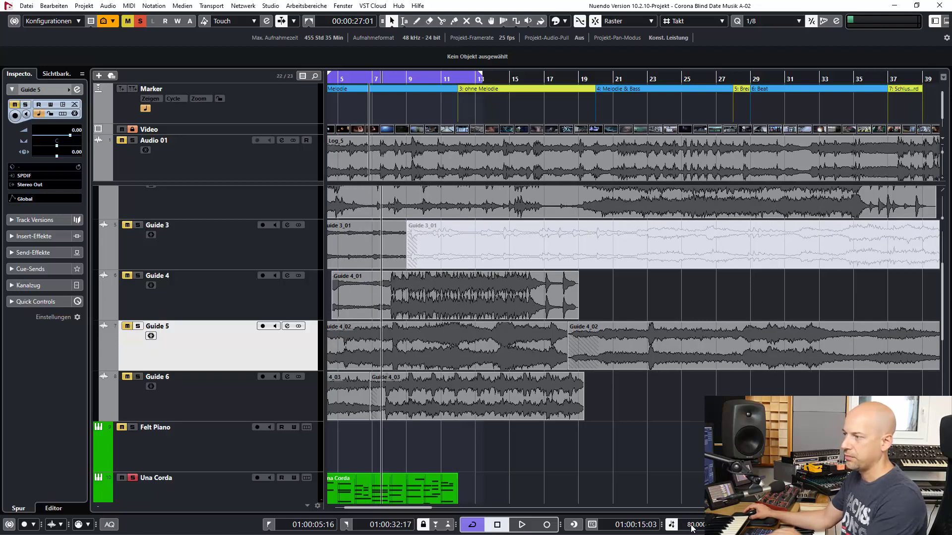
pyautogui.click(692, 526)
pyautogui.write('71')
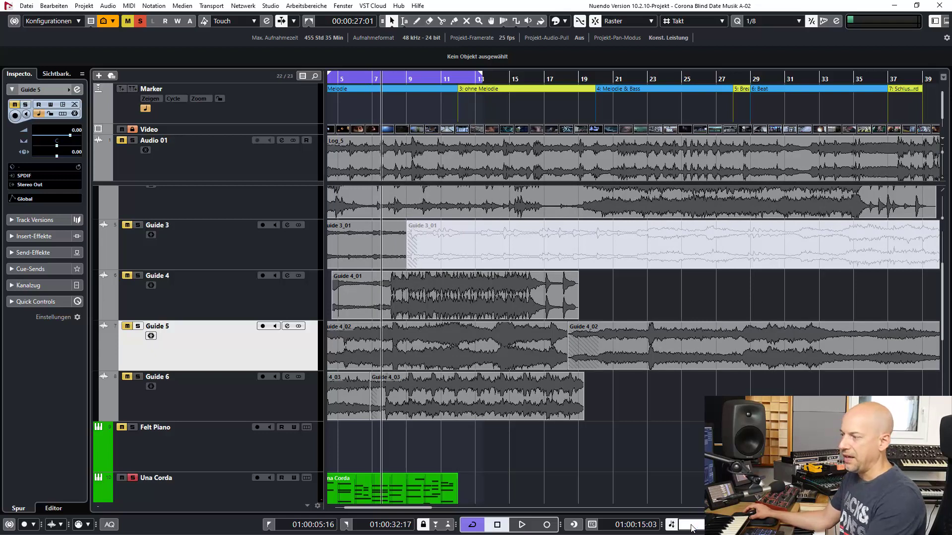
pyautogui.press('Return')
# Select the second Guide 4_02 event on Guide 5 and check its position with the tempo at 80, then restore 71
pyautogui.click(605, 352)
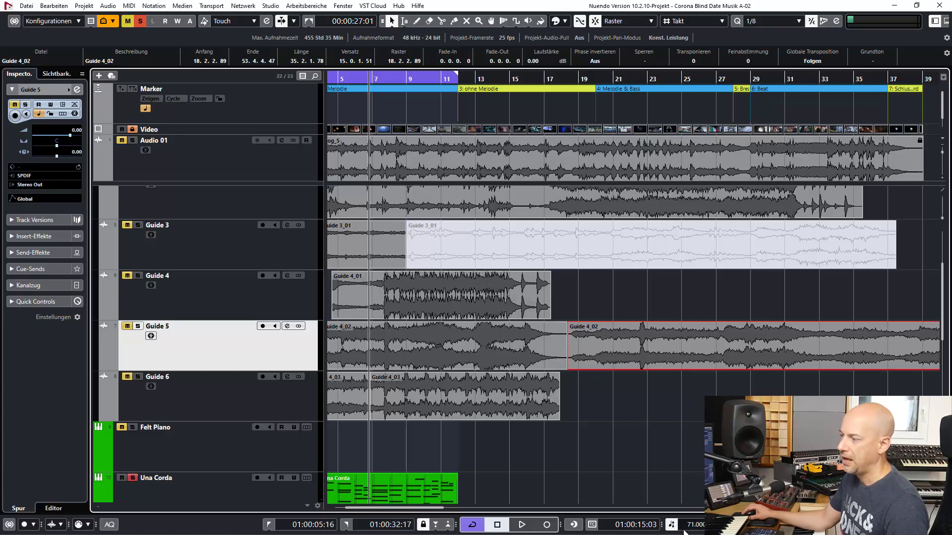
pyautogui.doubleClick(696, 527)
pyautogui.write('80')
pyautogui.press('Return')
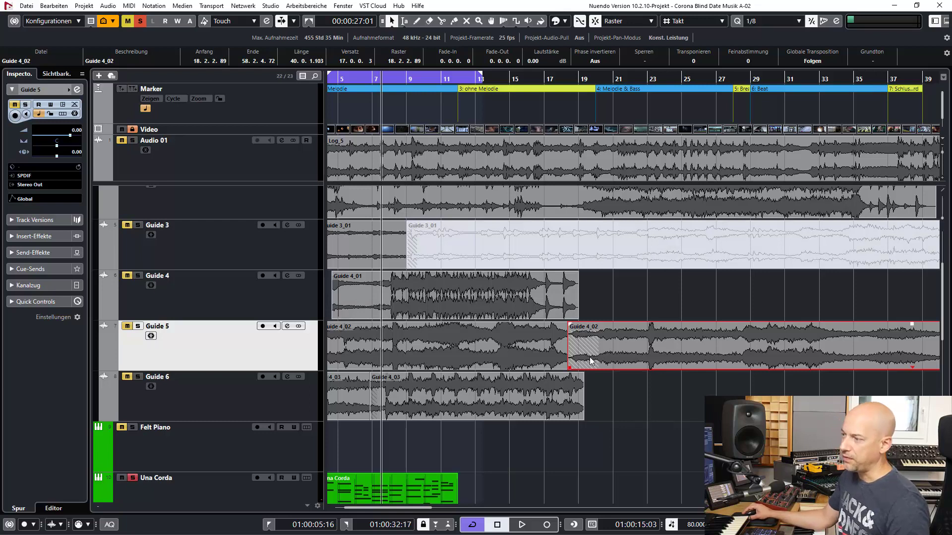
pyautogui.doubleClick(690, 525)
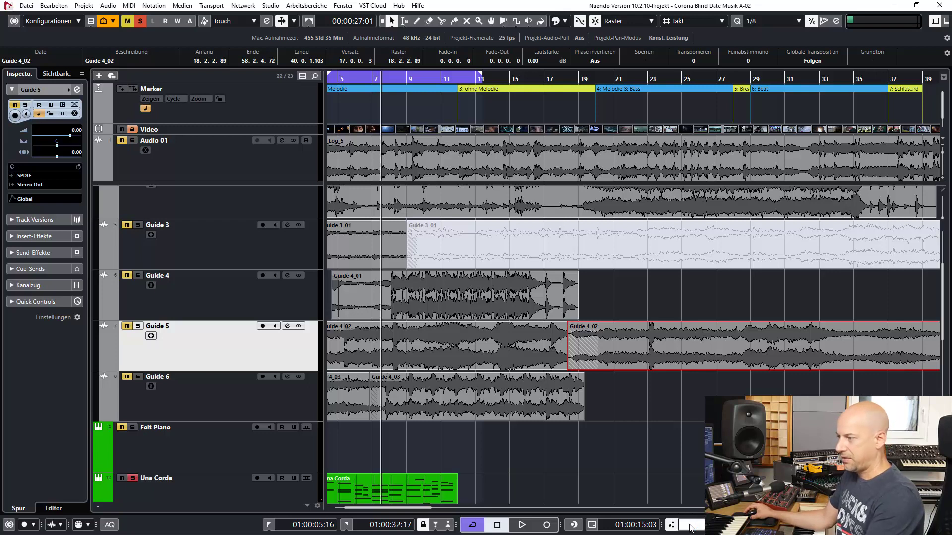
pyautogui.write('71')
pyautogui.press('Return')
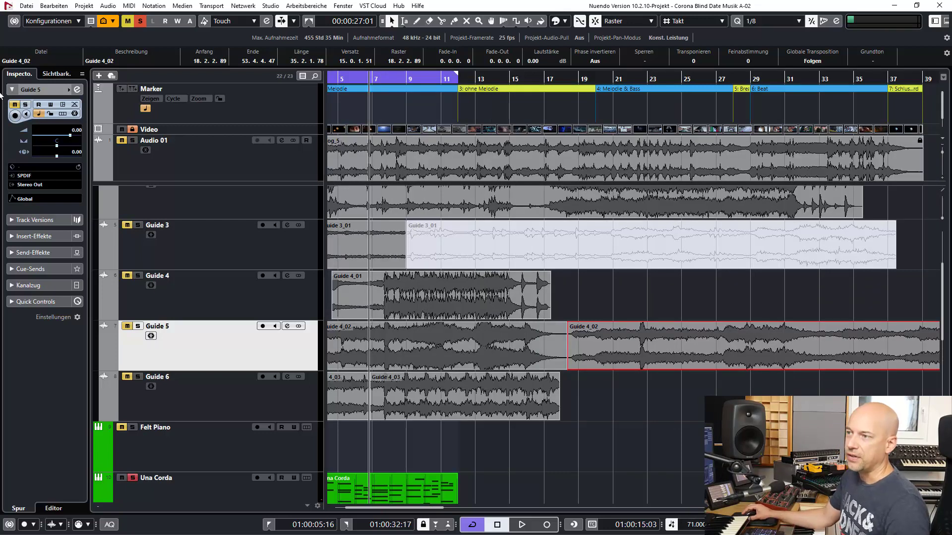
# Lock the Guide 5 track and set the project tempo to 80
pyautogui.click(51, 114)
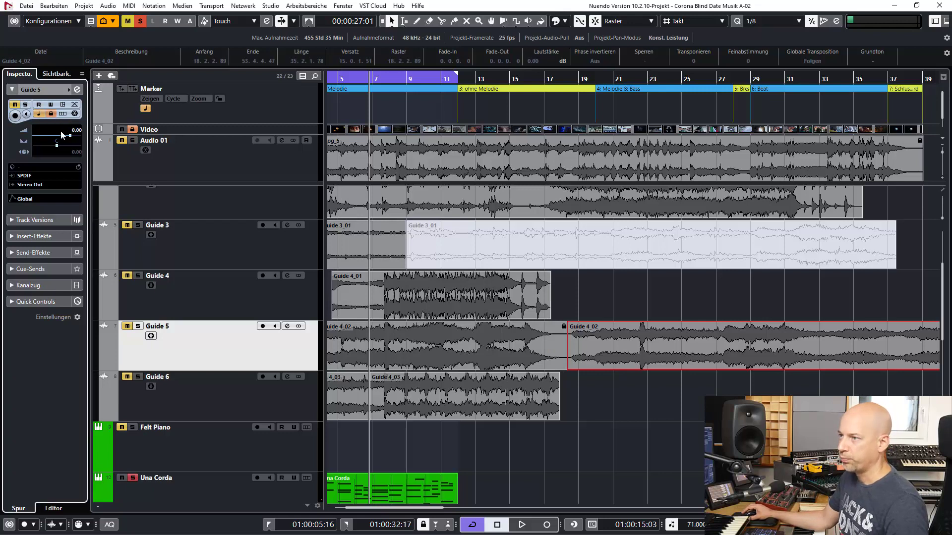
pyautogui.doubleClick(688, 527)
pyautogui.write('80')
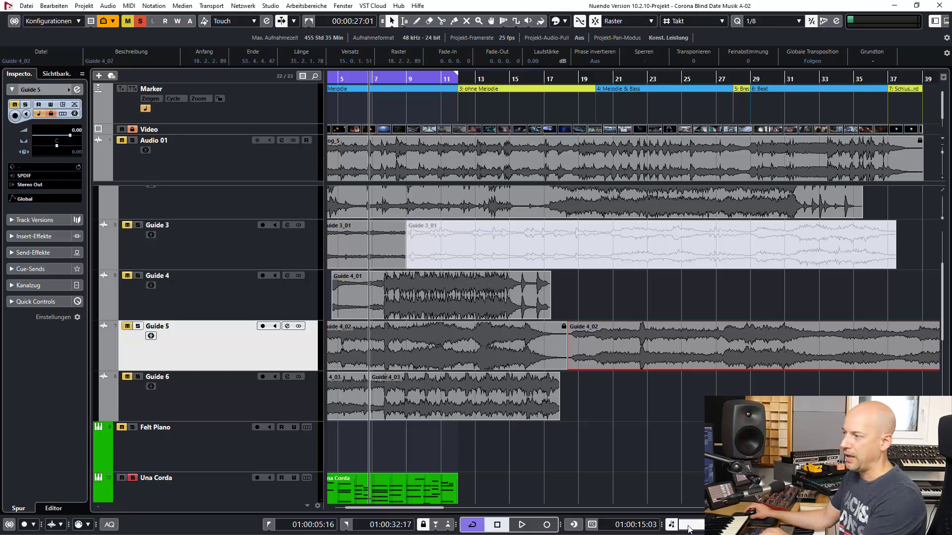
pyautogui.press('Return')
# Try to move the second Guide 4_02 event along the locked Guide 5 track
pyautogui.click(686, 389)
pyautogui.moveTo(696, 362); pyautogui.dragTo(661, 358)
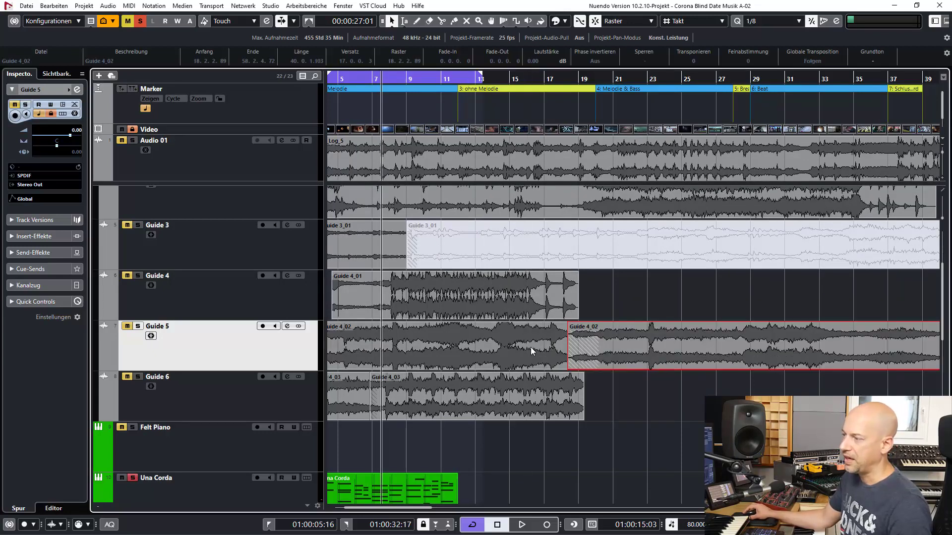
pyautogui.moveTo(660, 346); pyautogui.dragTo(749, 355)
pyautogui.moveTo(664, 359); pyautogui.dragTo(719, 357)
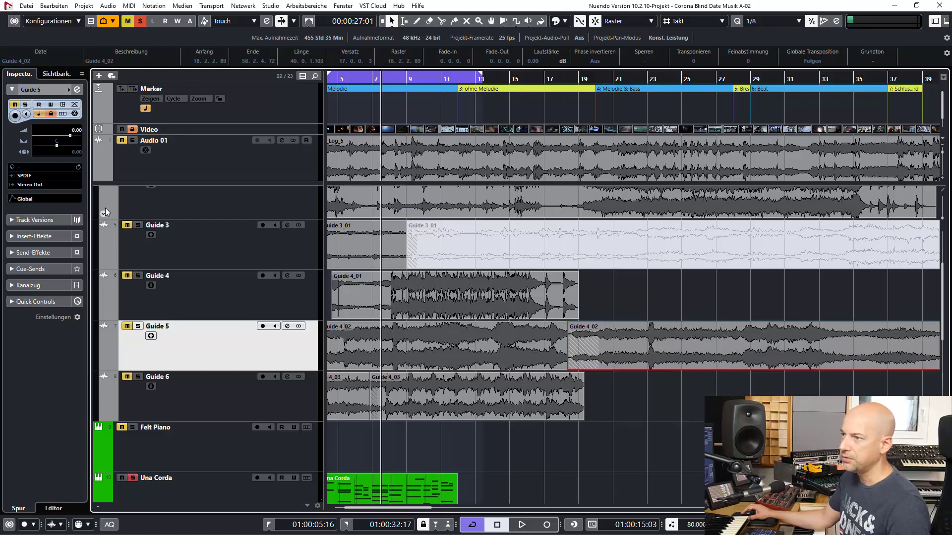
# Return the project tempo to 71 and unlock the Guide 5 track
pyautogui.click(688, 527)
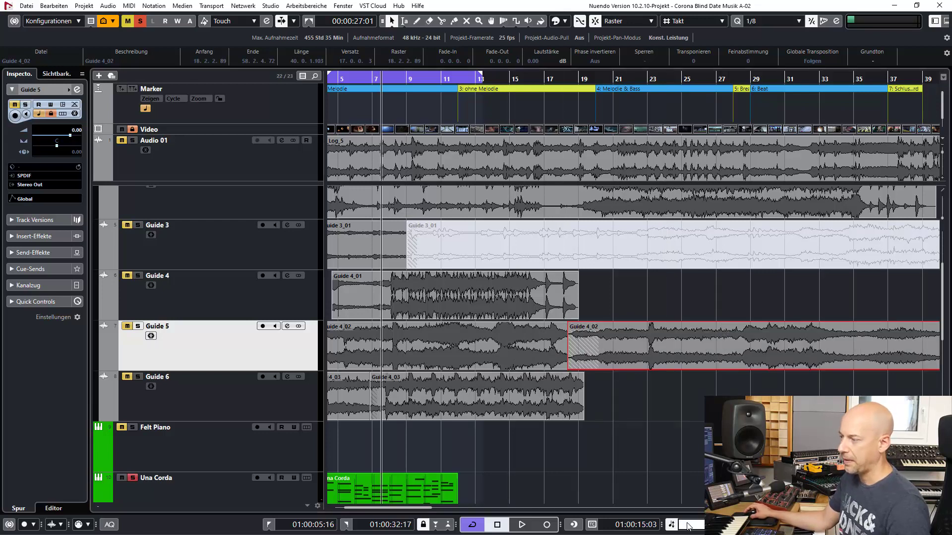
pyautogui.write('71')
pyautogui.press('Return')
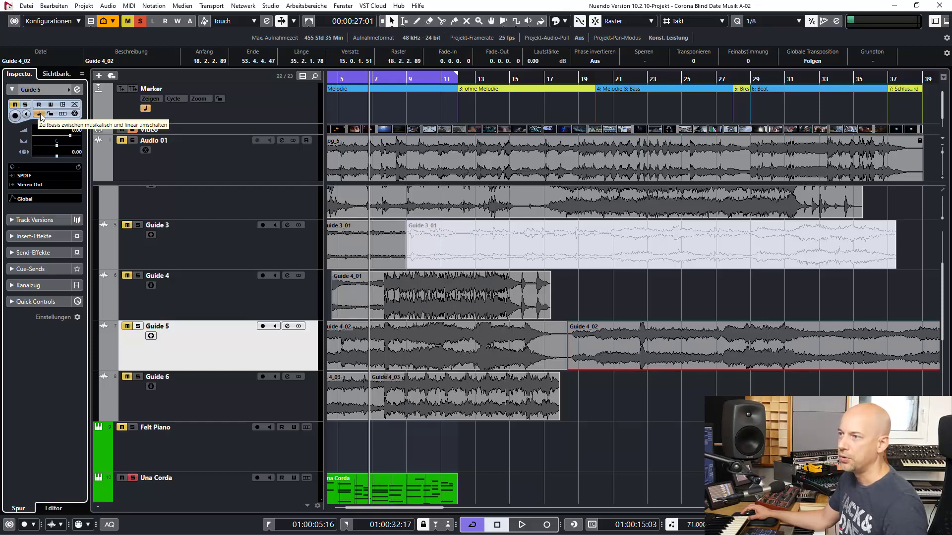
# Switch the Guide 5 track from musical to linear time base and set the project ruler to timecode
pyautogui.click(40, 114)
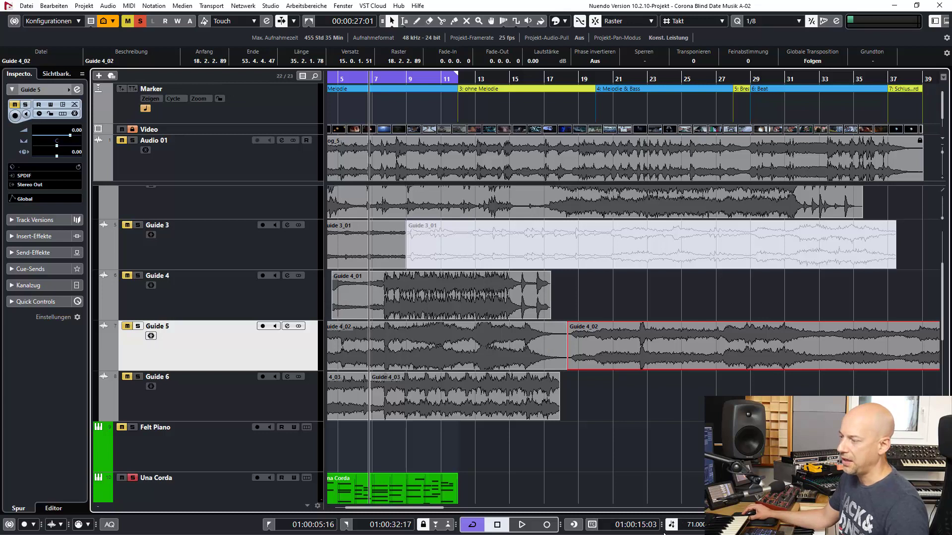
pyautogui.click(591, 526)
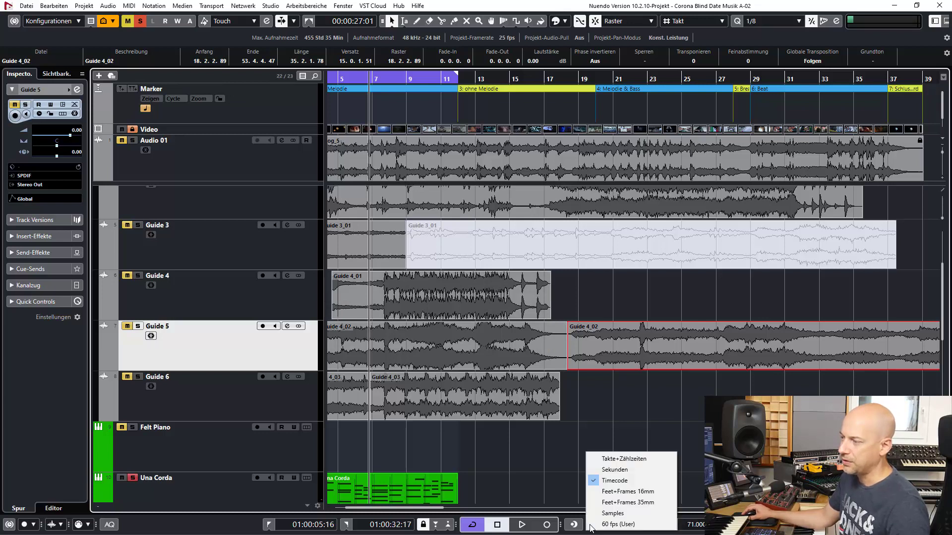
pyautogui.press('Escape')
pyautogui.click(942, 78)
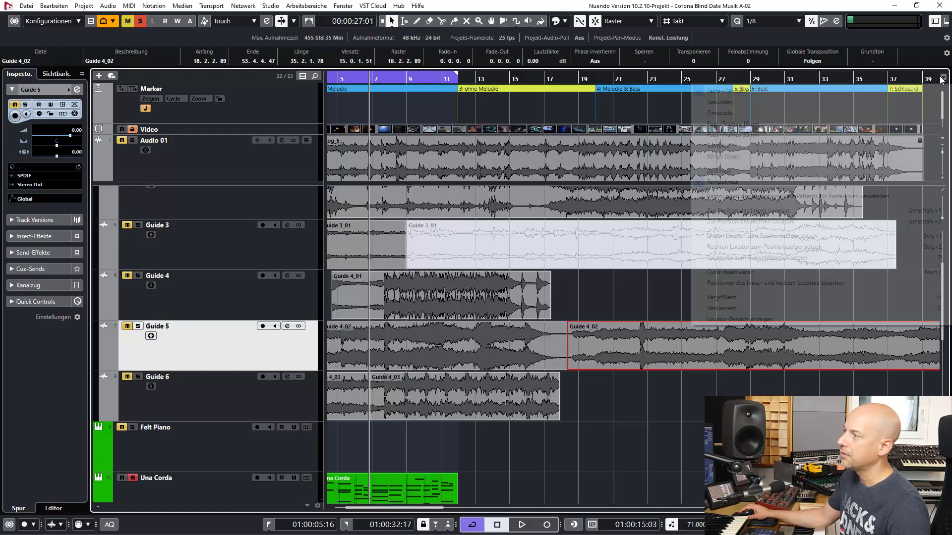
pyautogui.click(717, 103)
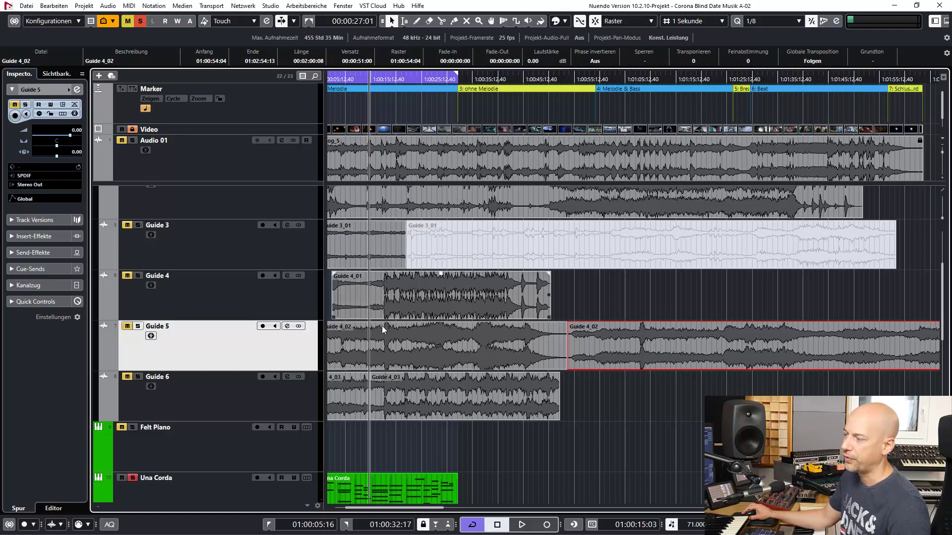
# Test the linear Guide 5 track by changing the project tempo to 80 and back to 71
pyautogui.doubleClick(694, 524)
pyautogui.press('BackSpace')
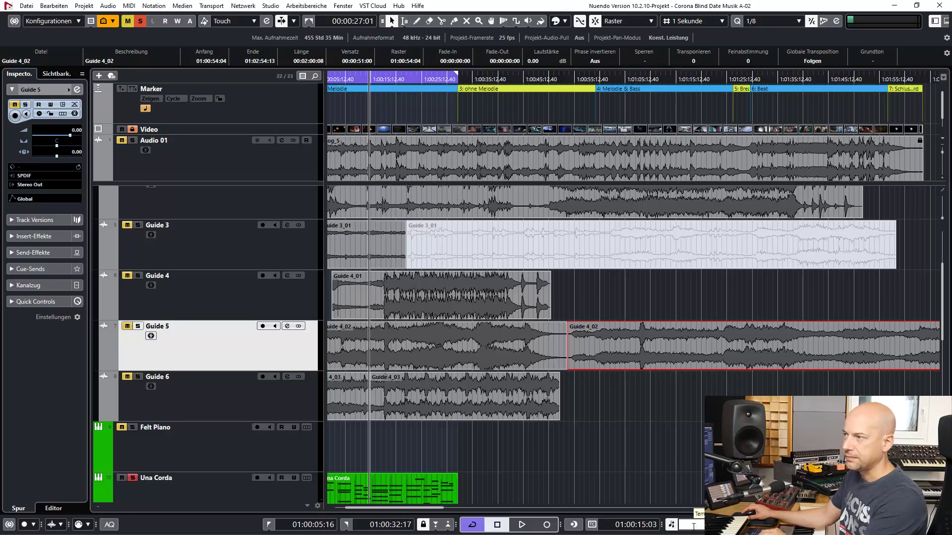
pyautogui.write('80')
pyautogui.press('Return')
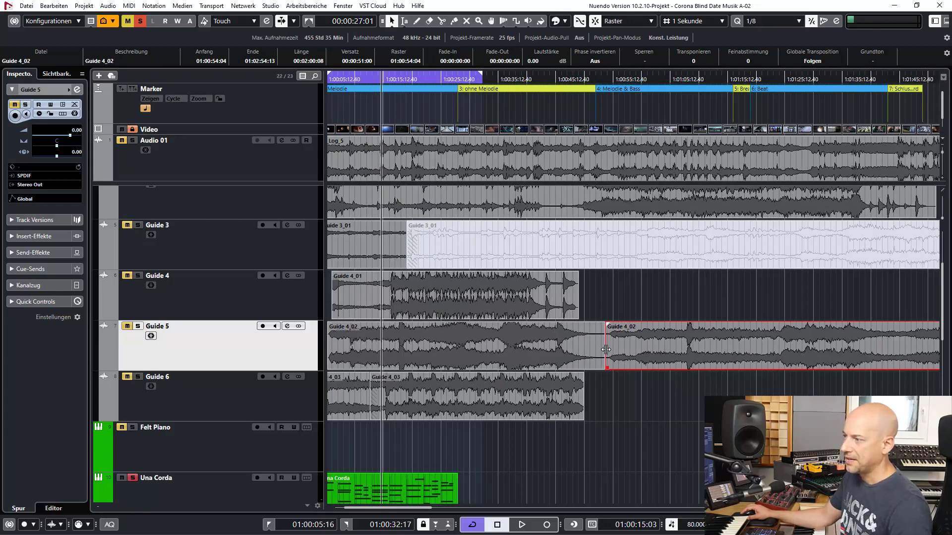
pyautogui.doubleClick(694, 526)
pyautogui.write('71')
pyautogui.press('Return')
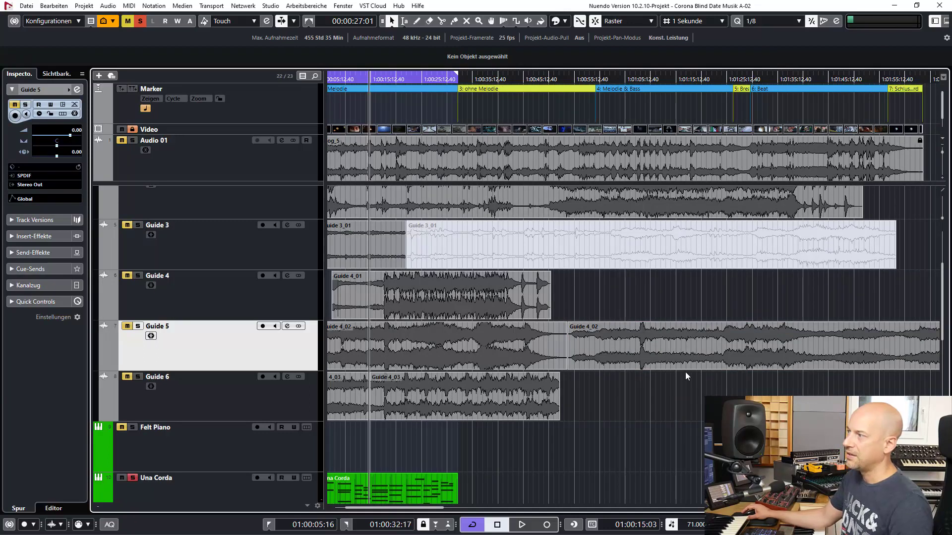
# Compare the time base settings of the Marker, Guide 4 and Una Corda tracks
pyautogui.click(274, 103)
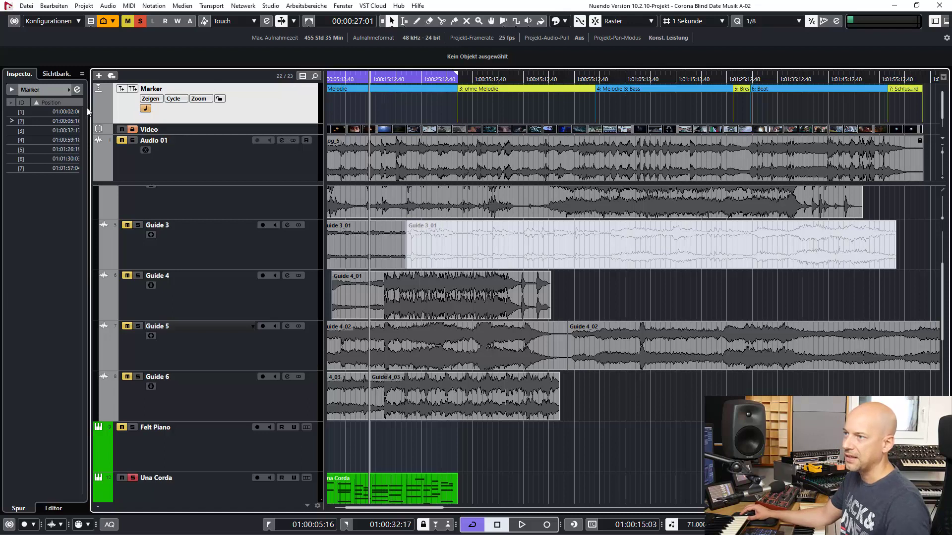
pyautogui.click(55, 89)
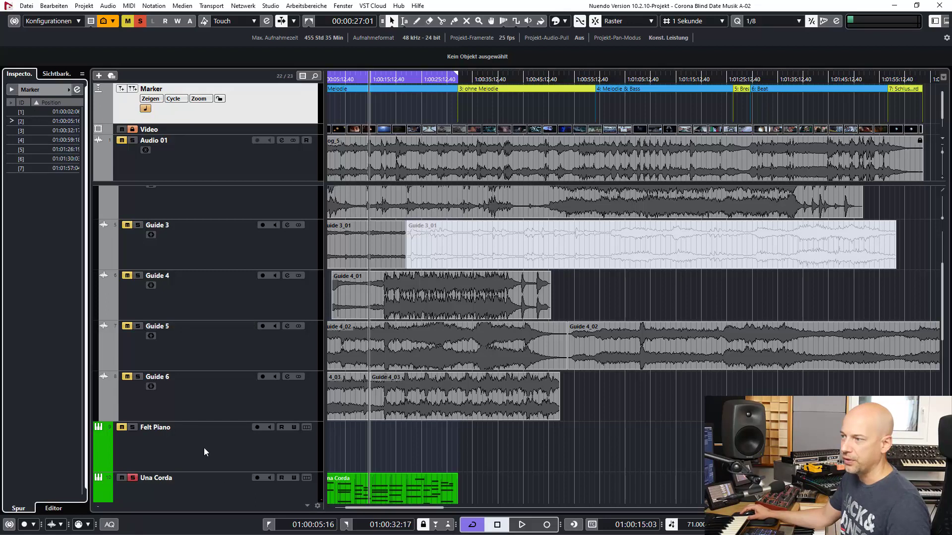
pyautogui.click(217, 301)
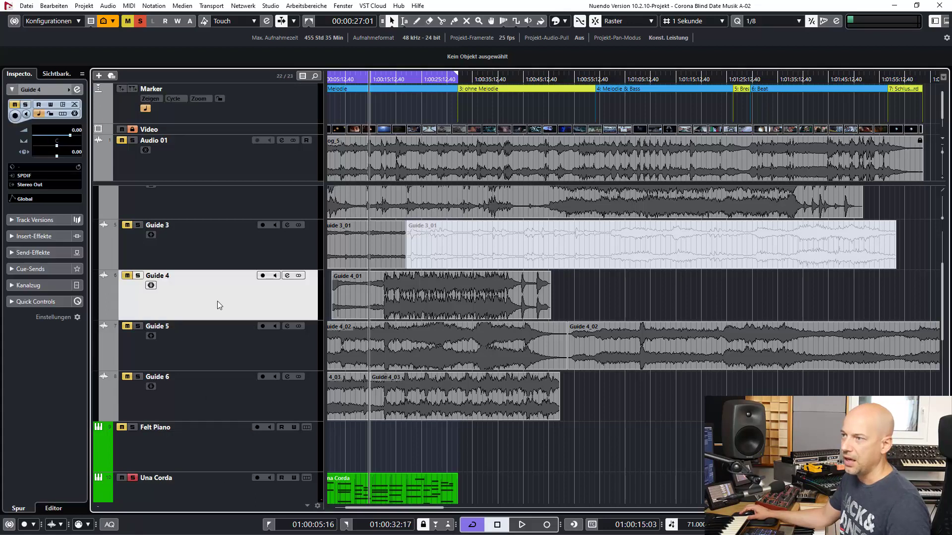
pyautogui.click(40, 115)
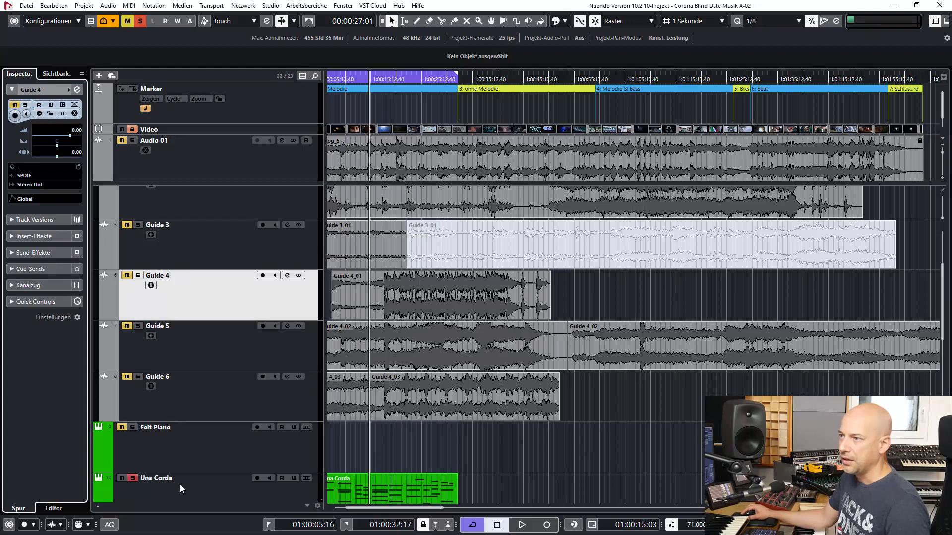
pyautogui.click(181, 486)
pyautogui.scroll(-1, 208, 427)
pyautogui.scroll(1, 207, 426)
pyautogui.click(39, 113)
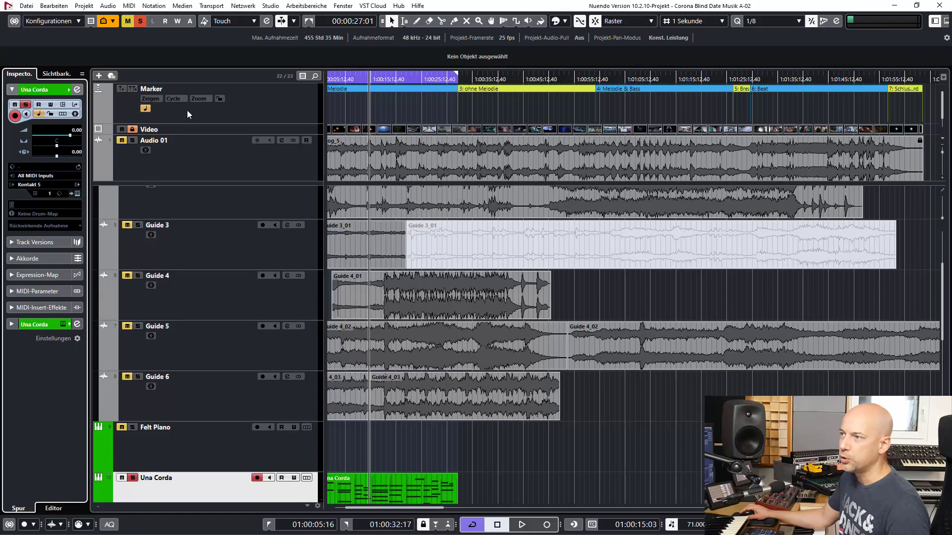
# Select the Marker track and inspect its musical time base setting
pyautogui.click(240, 108)
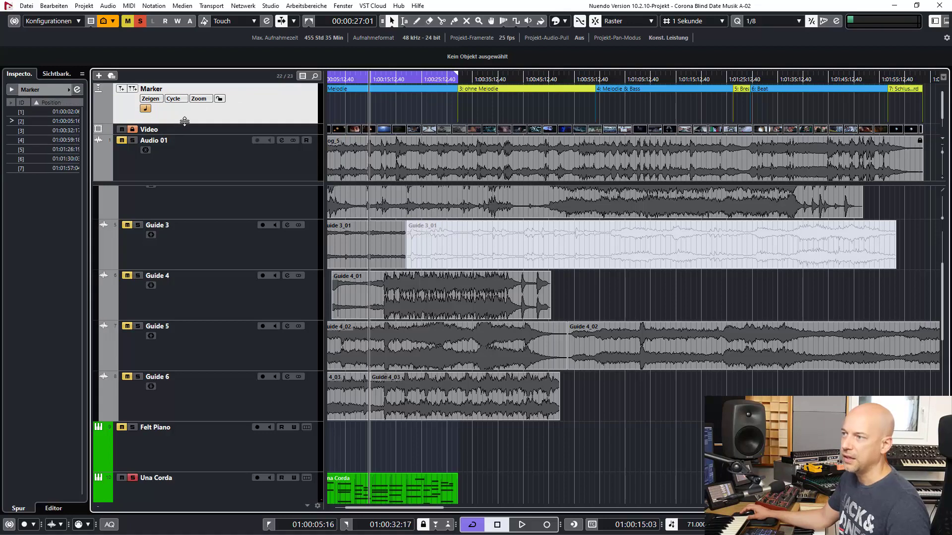
pyautogui.moveTo(185, 121); pyautogui.dragTo(194, 106)
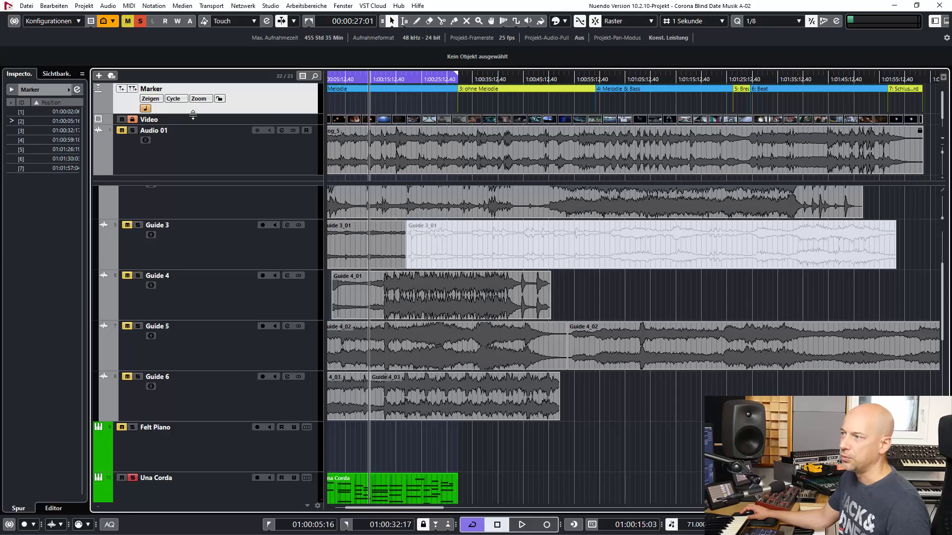
pyautogui.moveTo(193, 114); pyautogui.dragTo(192, 125)
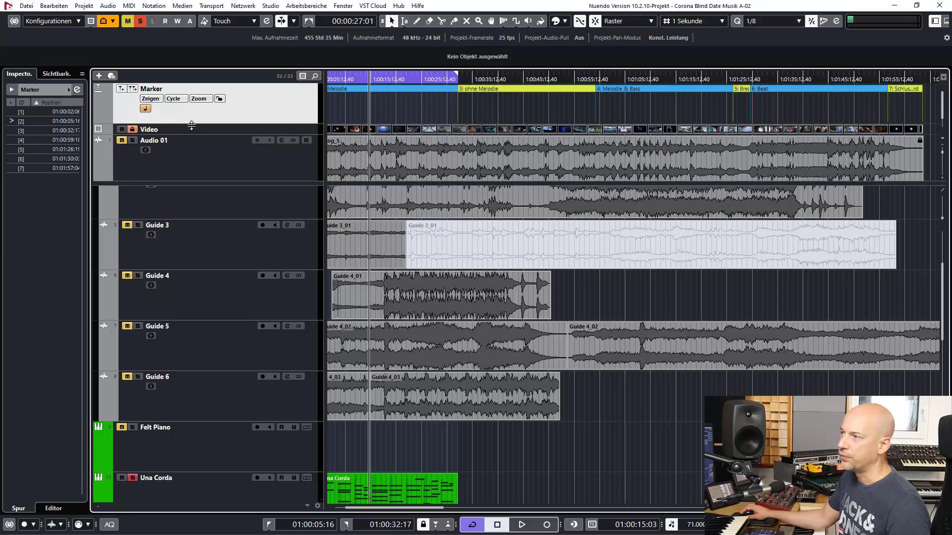
pyautogui.click(145, 110)
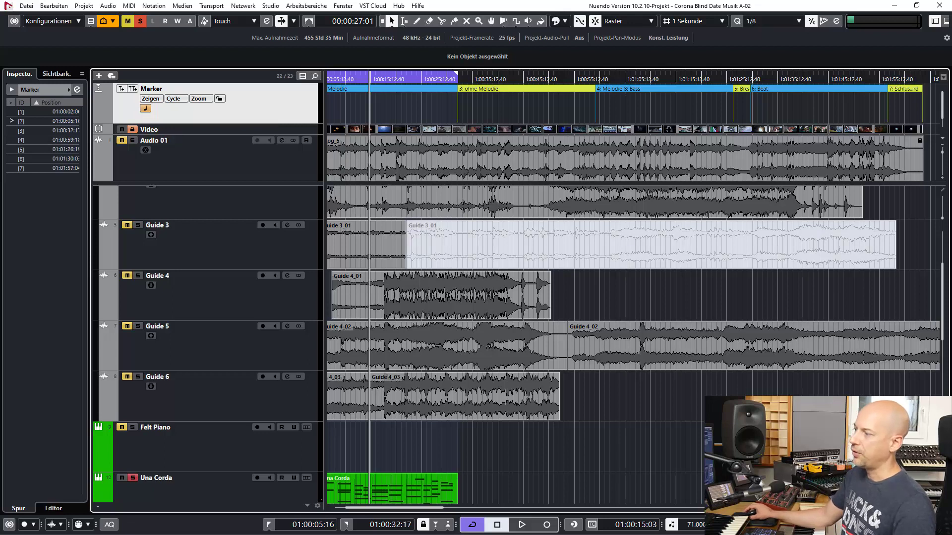
# Test the Marker track in musical time base by changing the project tempo to 80, examining the marker positions, and returning it to 71
pyautogui.doubleClick(688, 528)
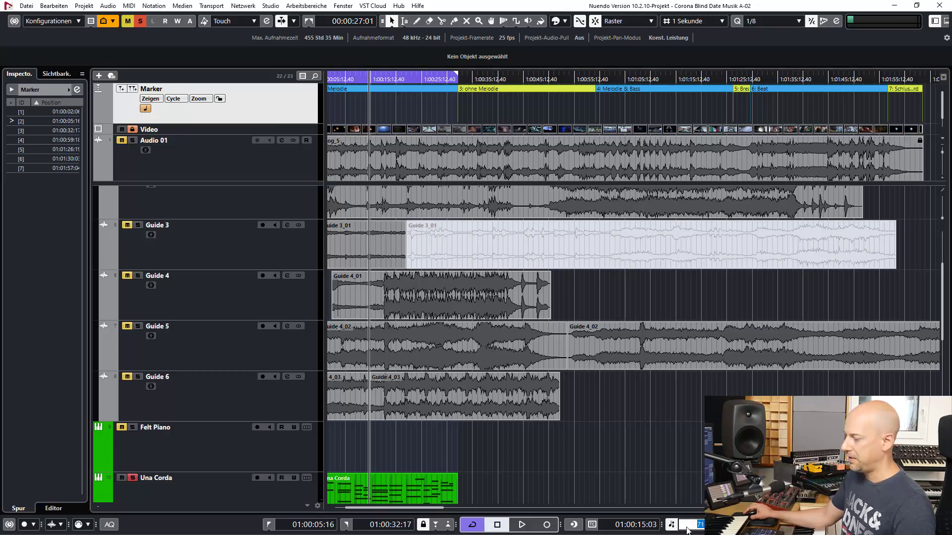
pyautogui.write('80')
pyautogui.press('Return')
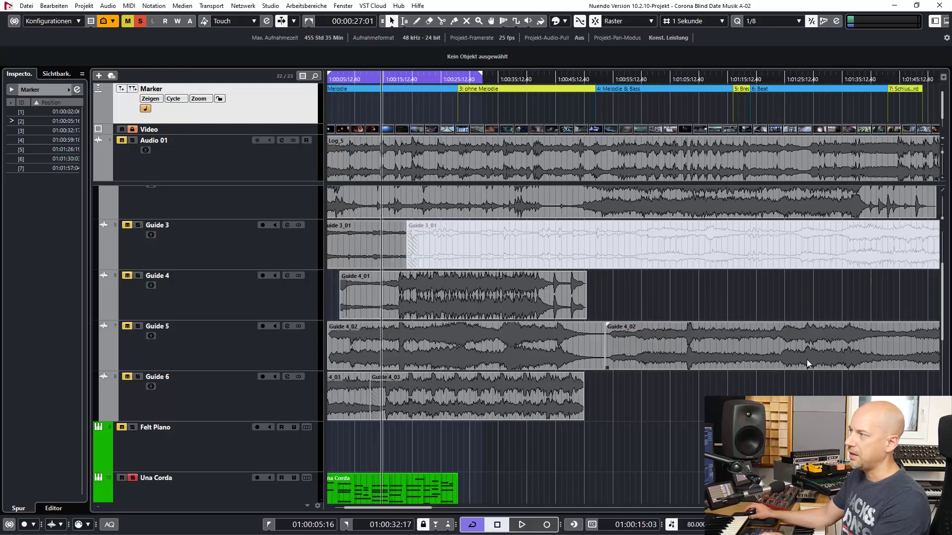
pyautogui.hscroll(5, 719, 379)
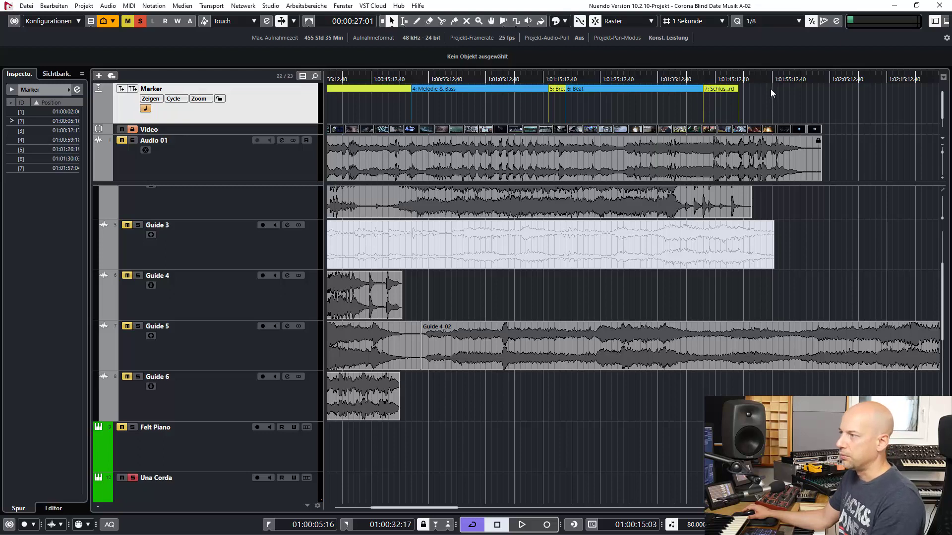
pyautogui.hscroll(-7, 769, 88)
pyautogui.hscroll(5, 770, 88)
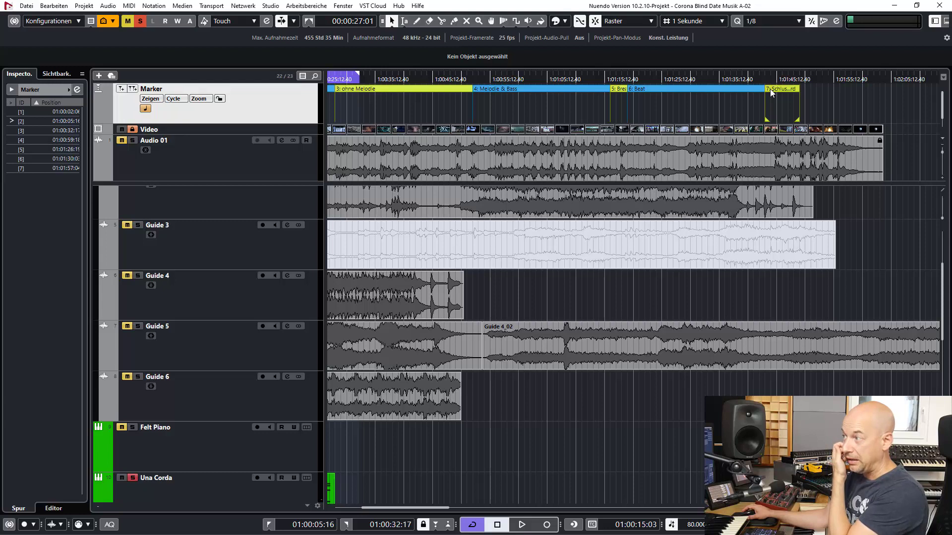
pyautogui.hscroll(3, 802, 94)
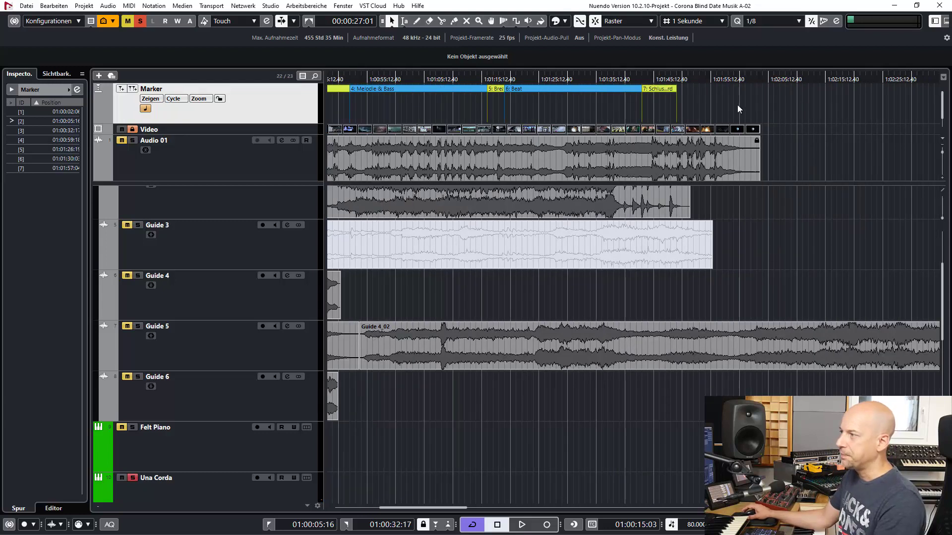
pyautogui.moveTo(673, 120)
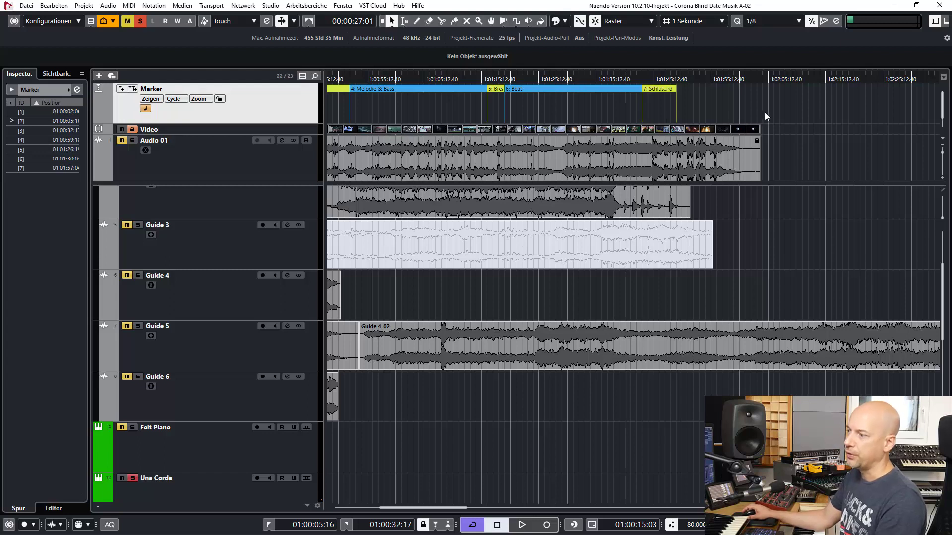
pyautogui.doubleClick(697, 527)
pyautogui.press('BackSpace')
pyautogui.write('71')
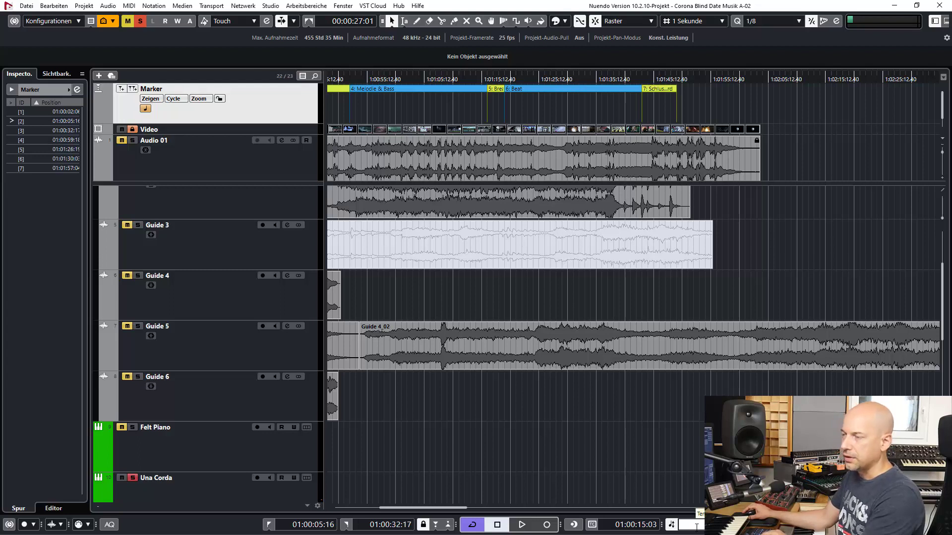
pyautogui.press('Return')
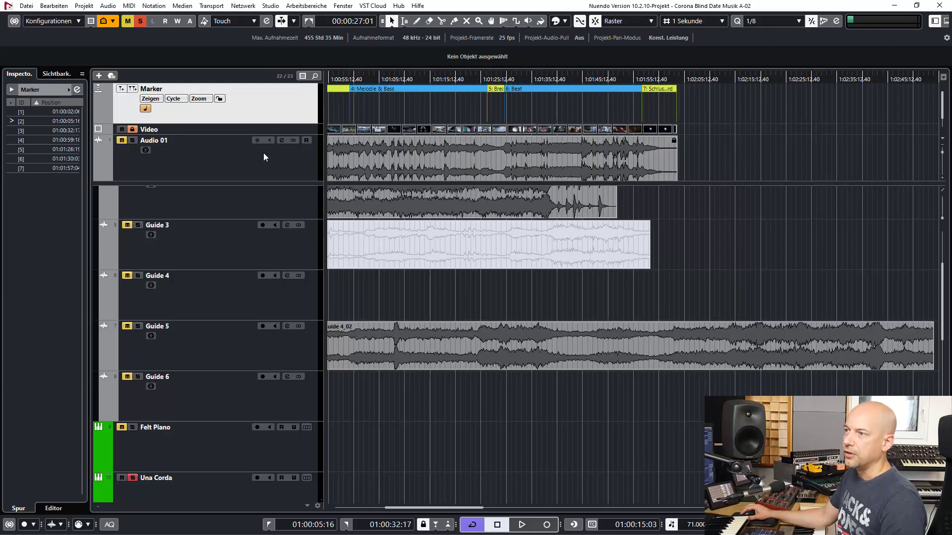
# Switch the Marker track to linear time base and test it by changing the project tempo to 80 and back to 71
pyautogui.click(146, 109)
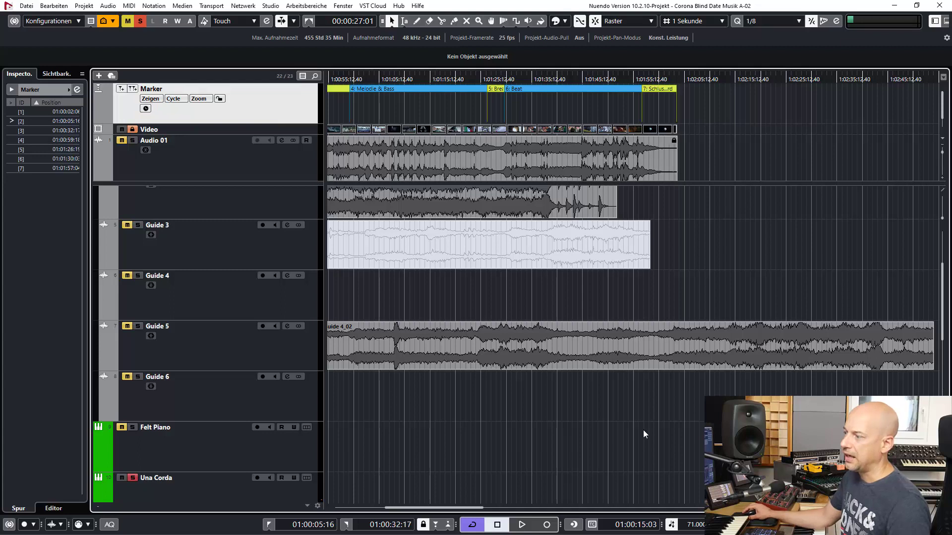
pyautogui.hscroll(-3, 687, 150)
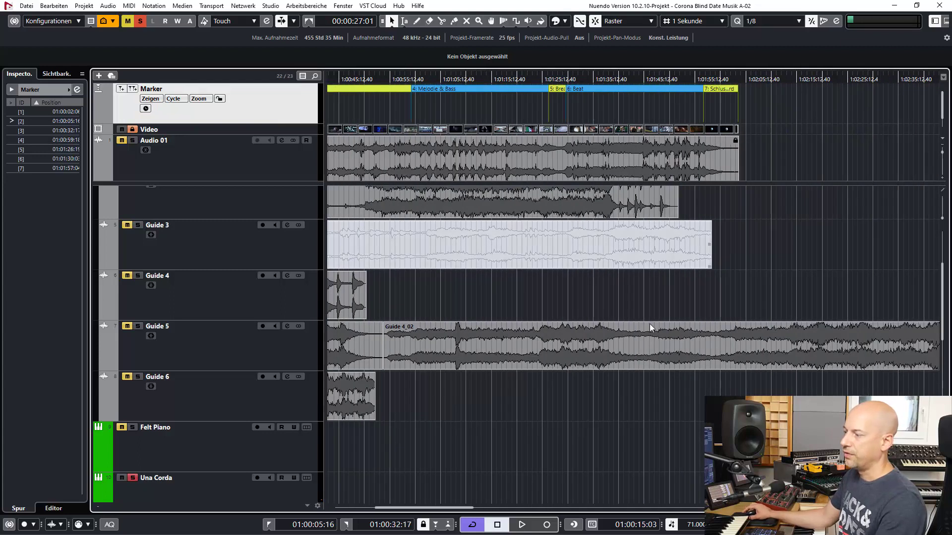
pyautogui.click(691, 525)
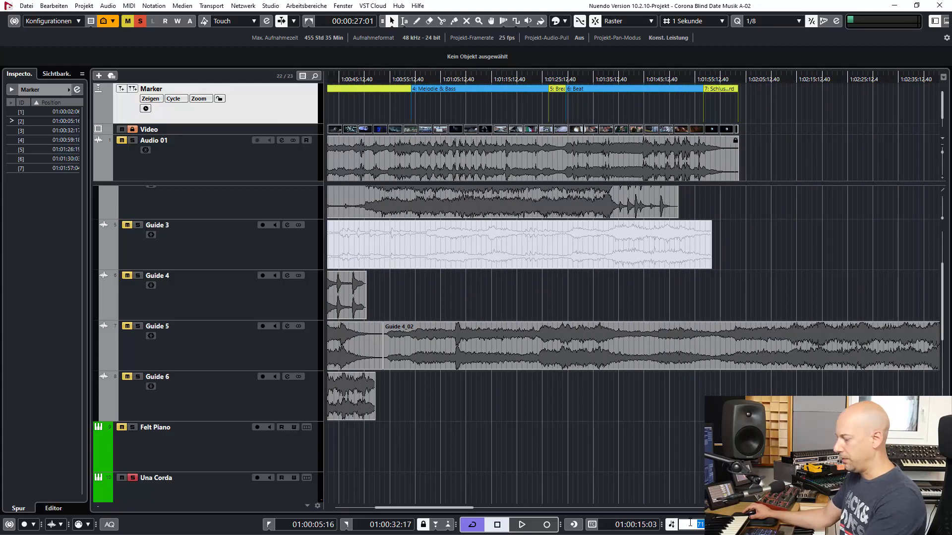
pyautogui.write('80')
pyautogui.press('Return')
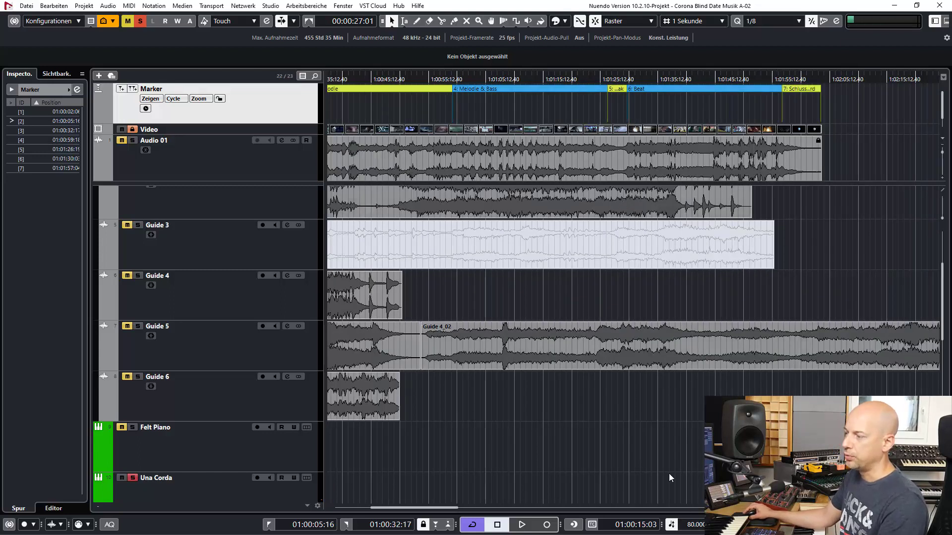
pyautogui.click(689, 526)
pyautogui.write('71')
pyautogui.press('Return')
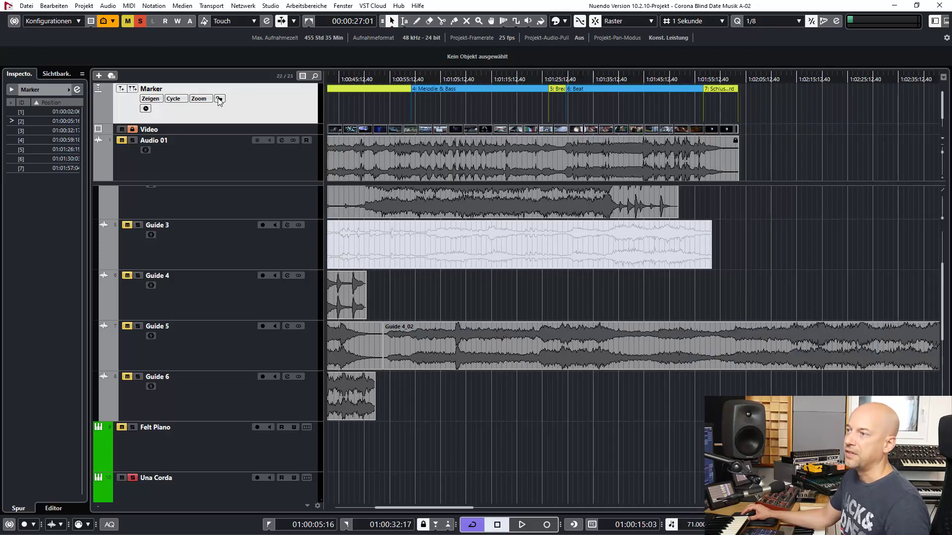
# Lock the Marker track against editing
pyautogui.click(219, 99)
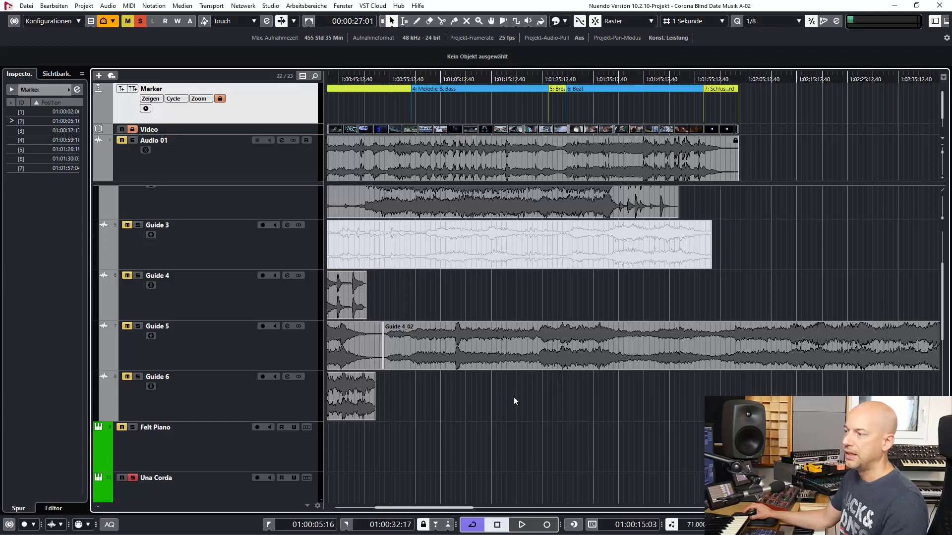
pyautogui.hscroll(-5, 496, 391)
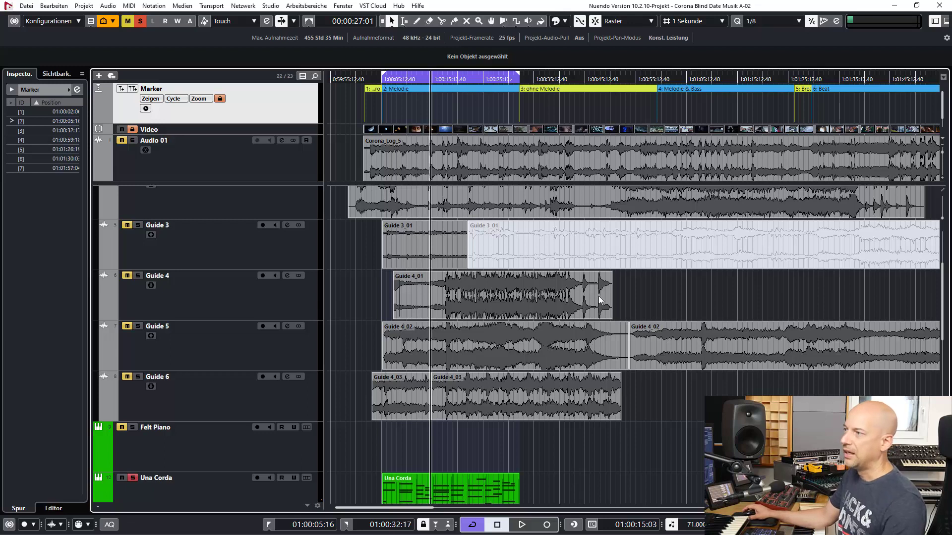
# Review the Video track with its clip, the Audio 01 track and the Una Corda track in turn
pyautogui.click(198, 130)
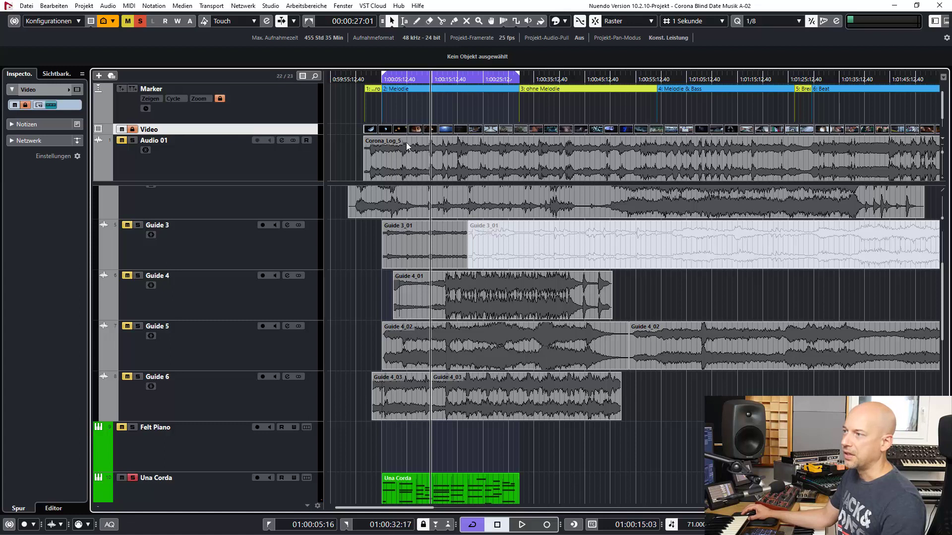
pyautogui.click(436, 131)
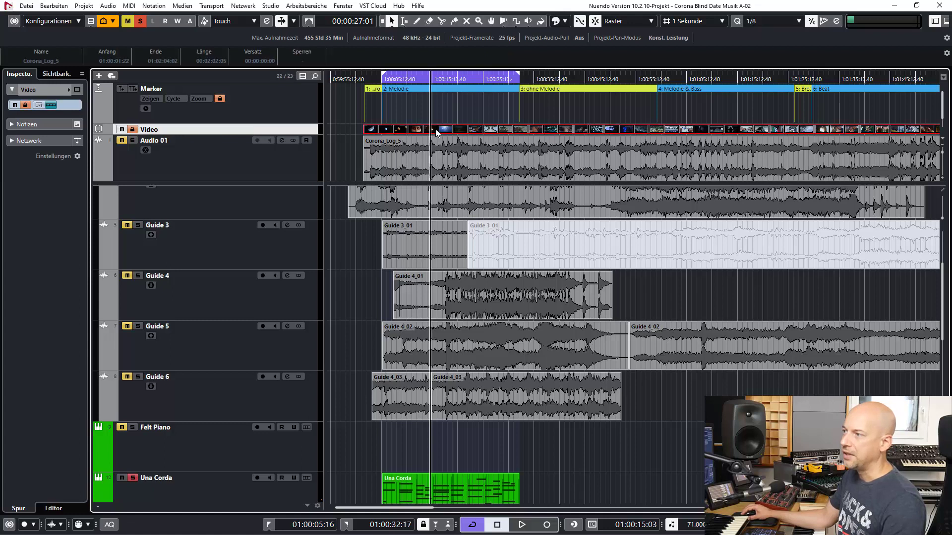
pyautogui.click(227, 162)
pyautogui.scroll(-1, 379, 148)
pyautogui.click(412, 144)
pyautogui.click(352, 145)
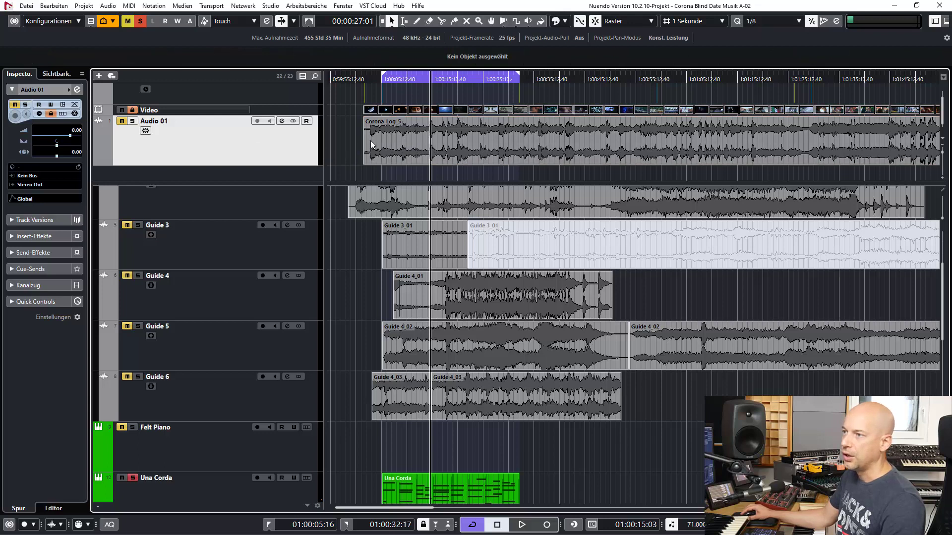
pyautogui.scroll(-3, 585, 328)
pyautogui.click(585, 357)
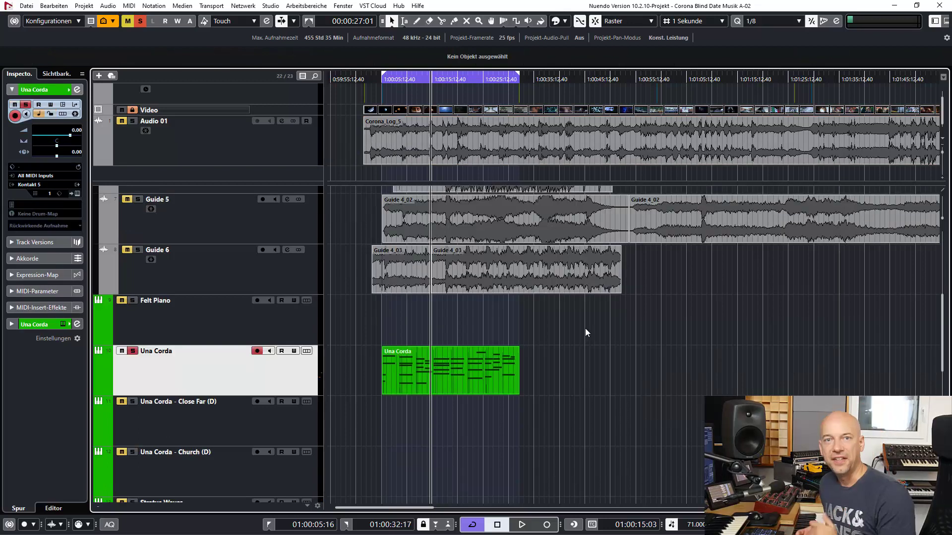